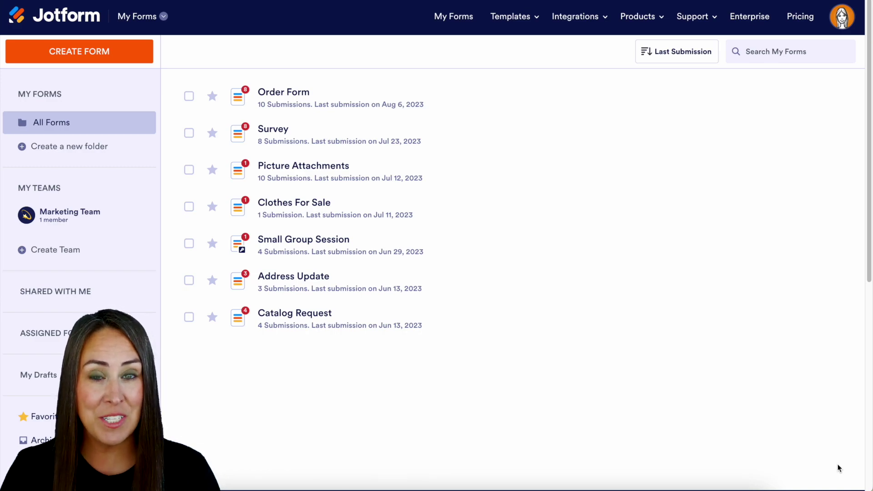
- Switch to My Apps and start a new app to reach the app template gallery
click(163, 19)
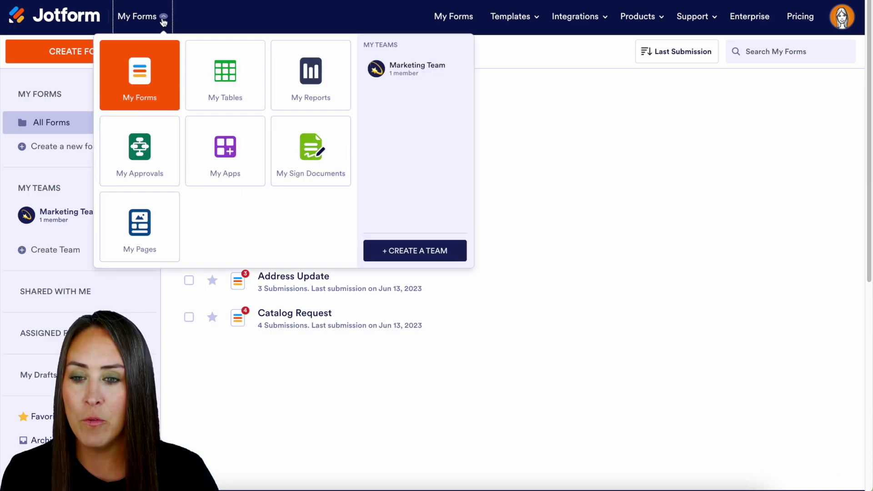
click(226, 155)
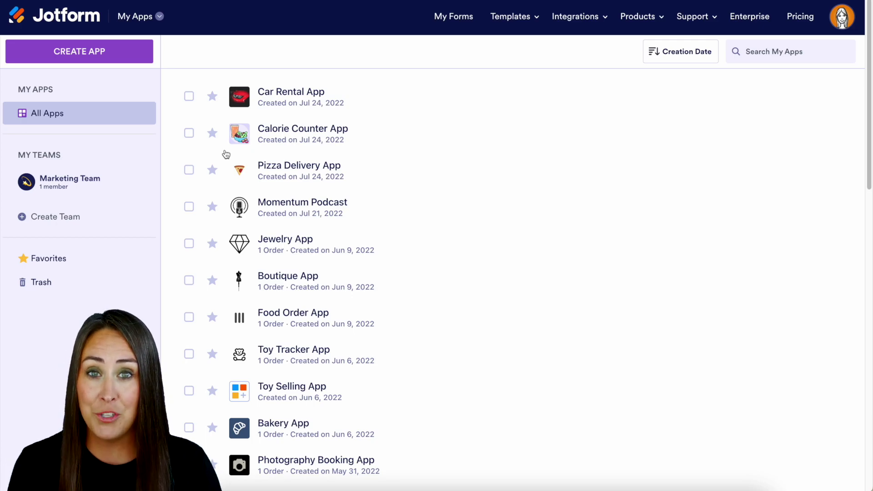
mouse_move(324, 123)
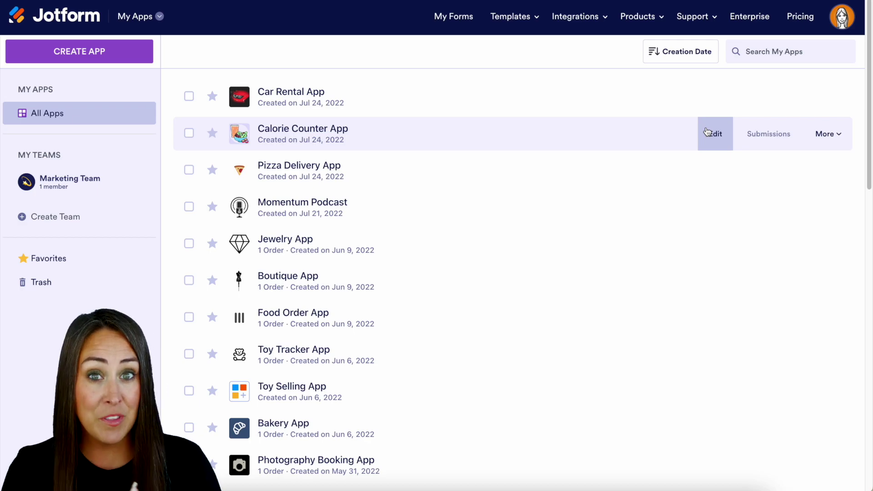
click(130, 49)
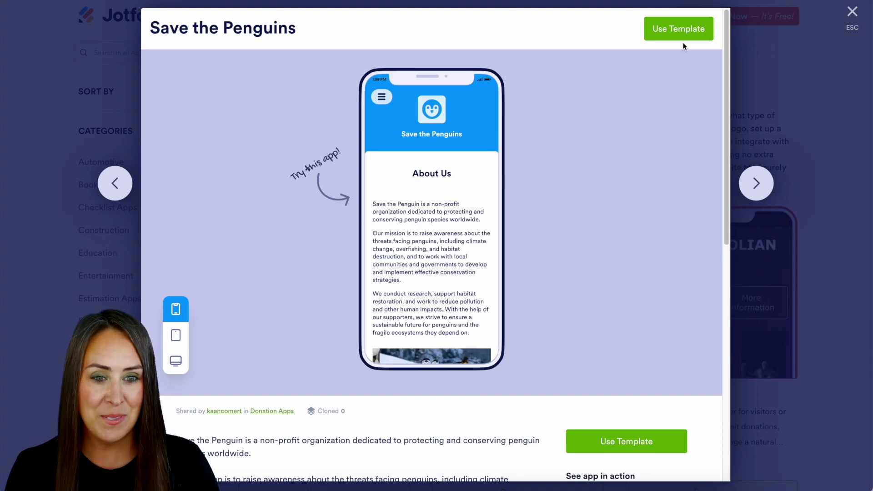
- Use the Save the Penguins template and review its About Us, Donate and Be Volunteer pages
click(683, 29)
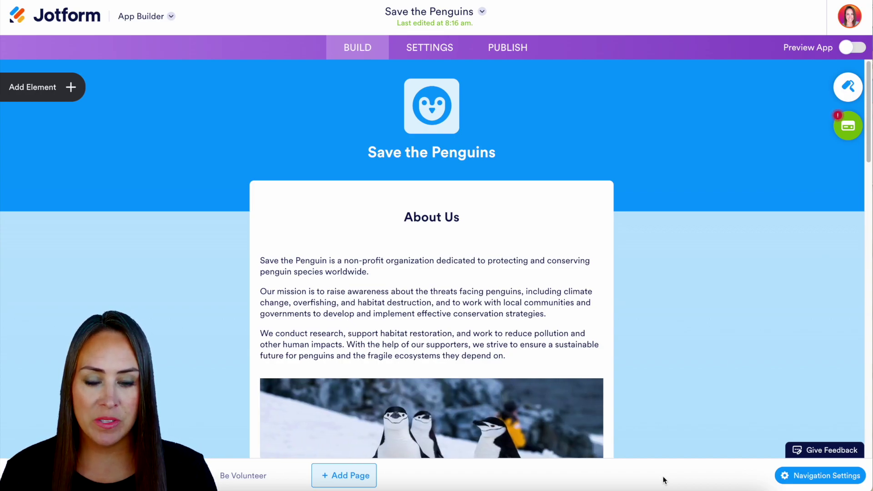
scroll(662, 402, down, 2)
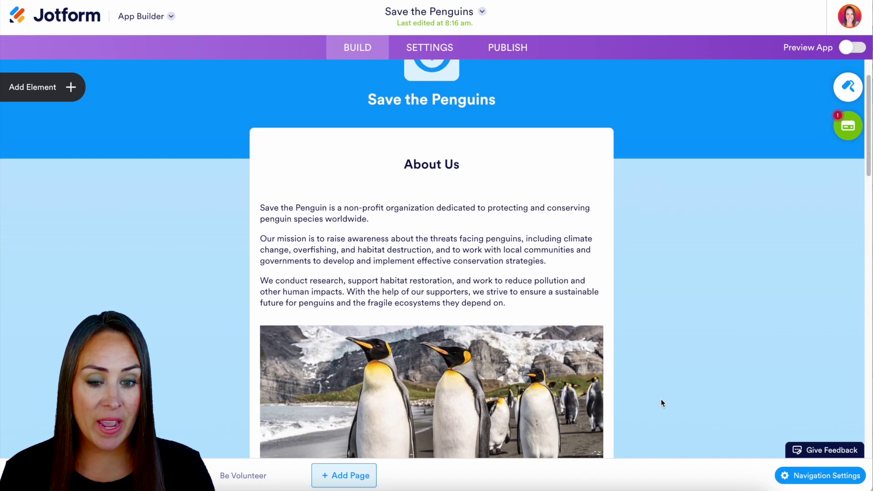
scroll(661, 401, down, 3)
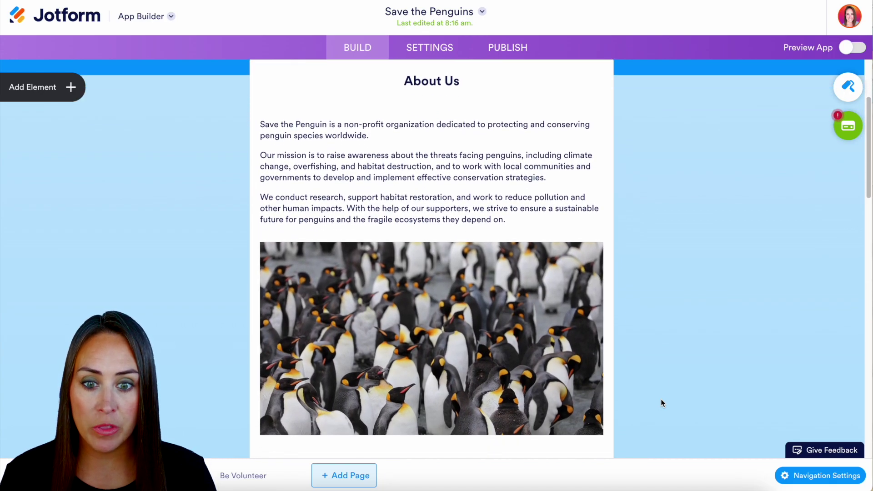
scroll(661, 400, down, 3)
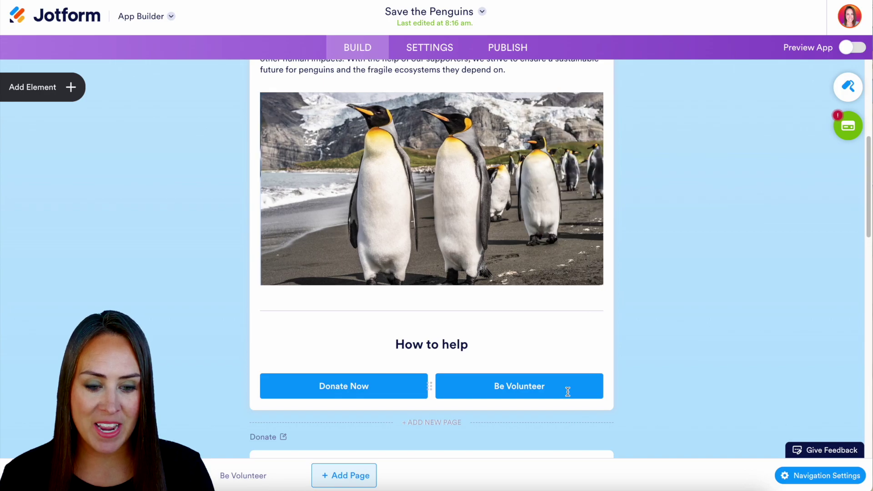
scroll(685, 386, down, 5)
scroll(685, 387, down, 3)
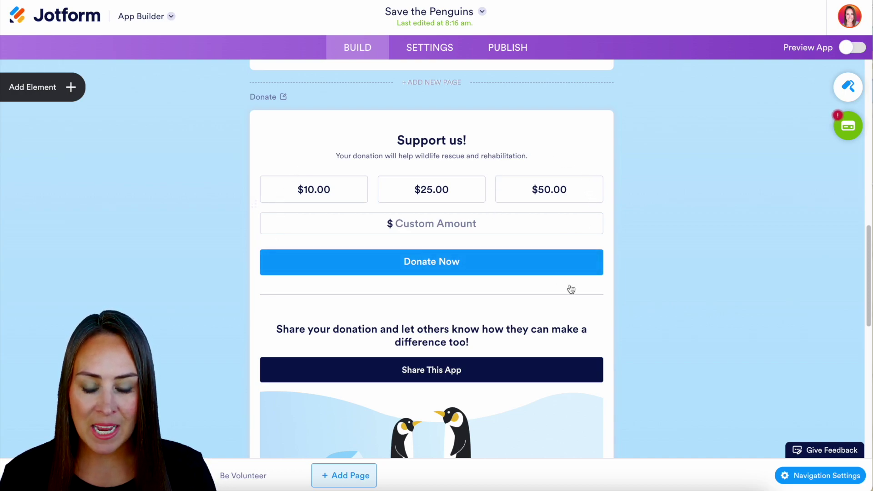
scroll(571, 288, down, 3)
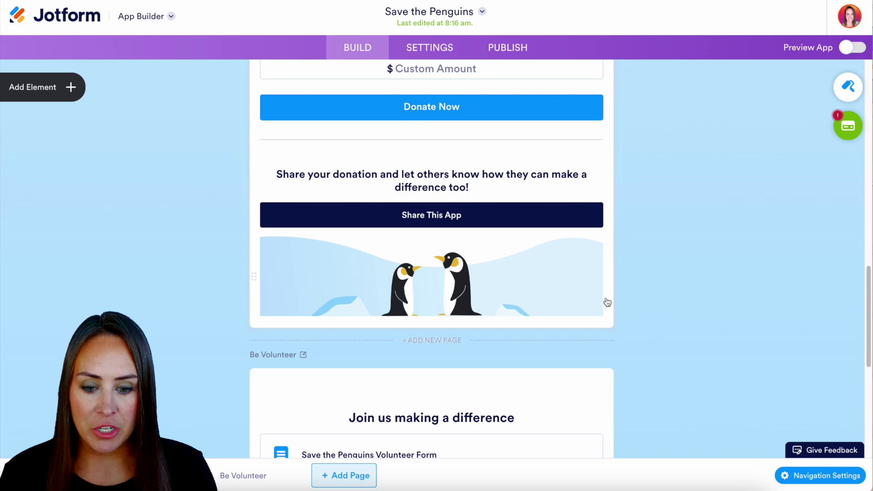
scroll(606, 302, down, 5)
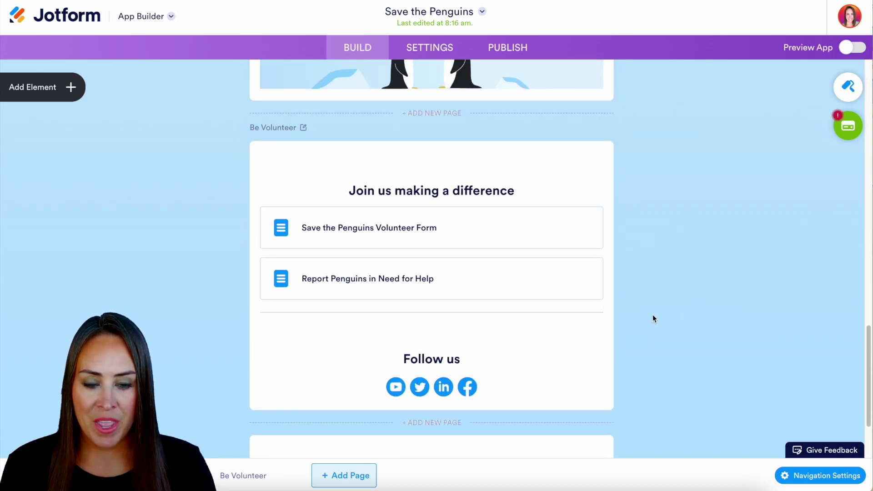
scroll(653, 315, up, 9)
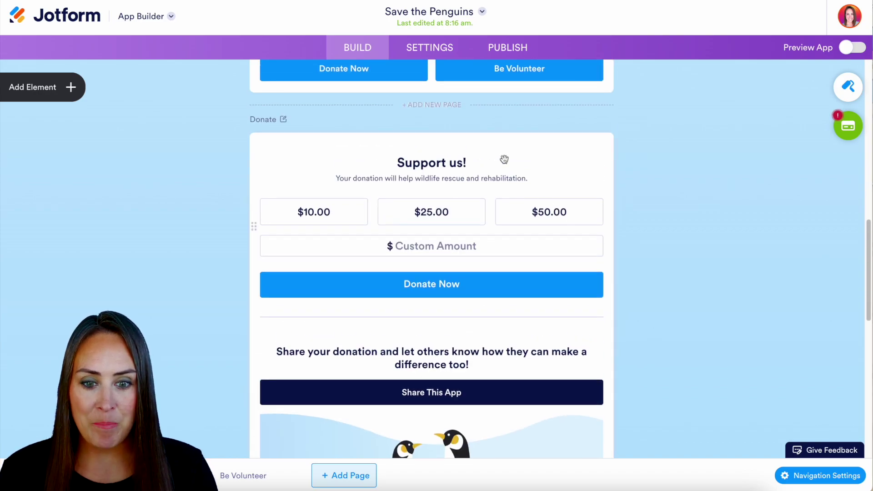
- Delete the Donate page's existing donation form and drop a Donation Box in its place
click(507, 165)
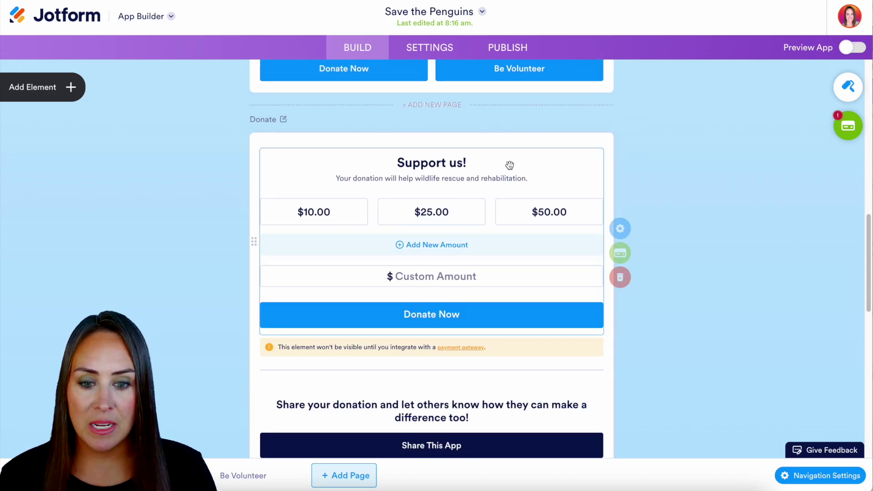
click(626, 278)
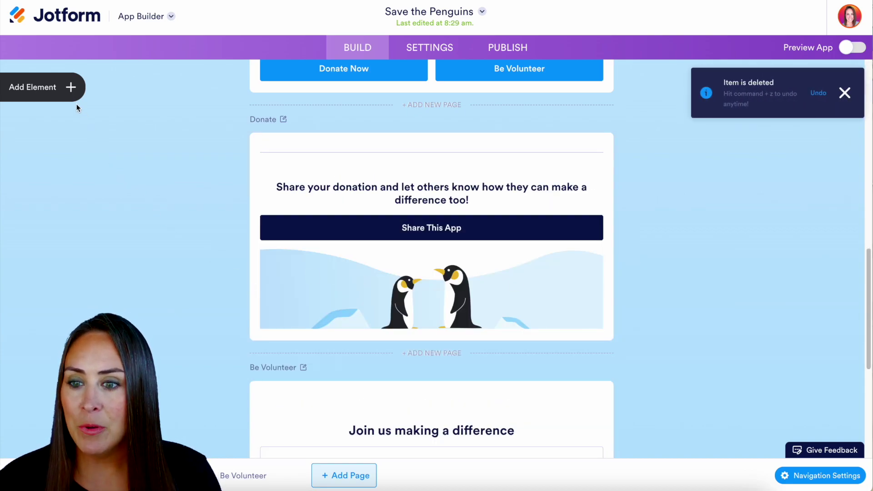
click(71, 87)
scroll(98, 288, down, 3)
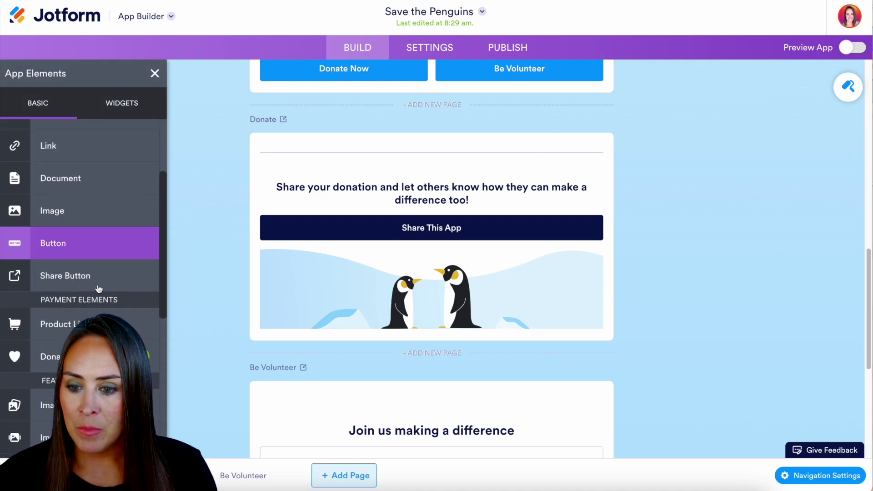
scroll(98, 288, down, 3)
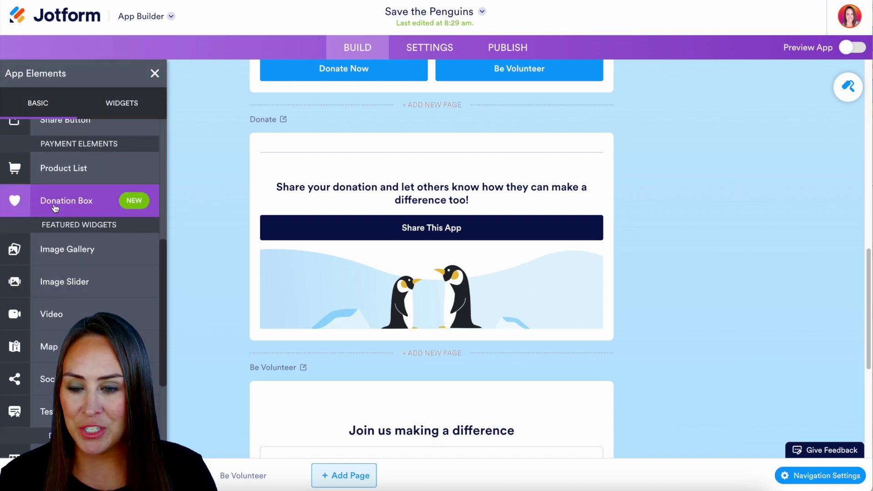
drag(57, 201, 382, 163)
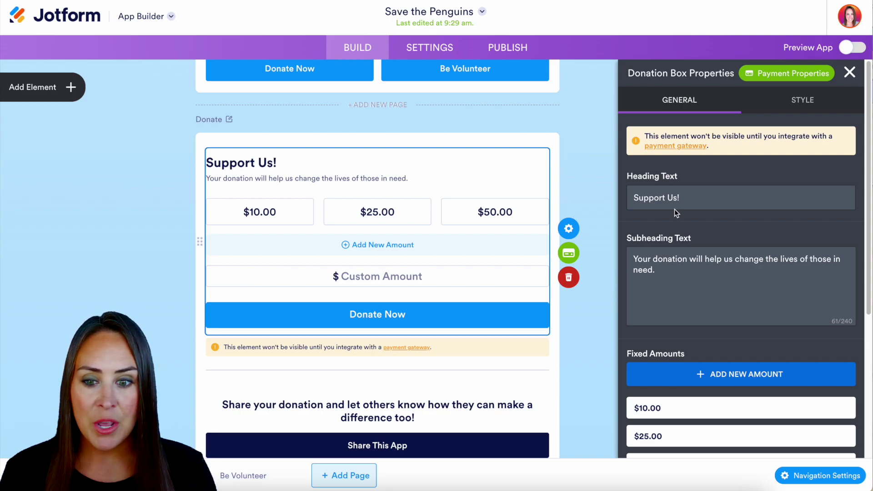
- Change the Donation Box heading to 'Save the Penguins'
drag(688, 196, 640, 196)
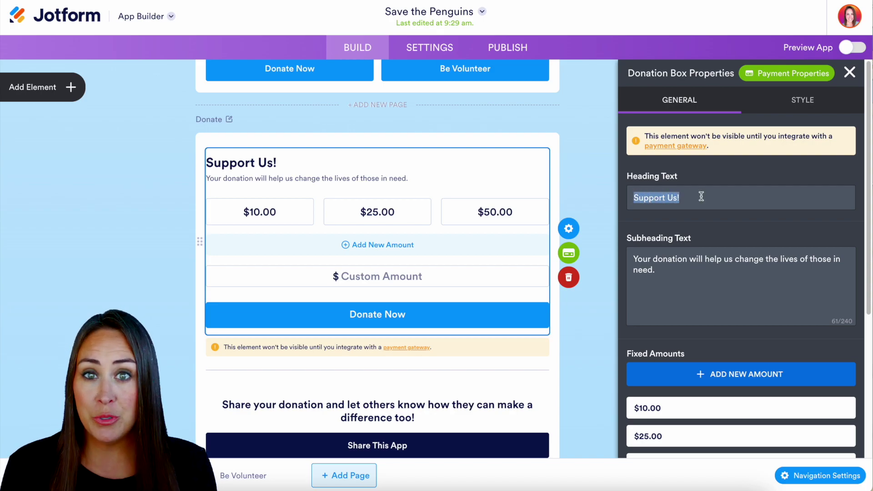
text(Save the Penguins)
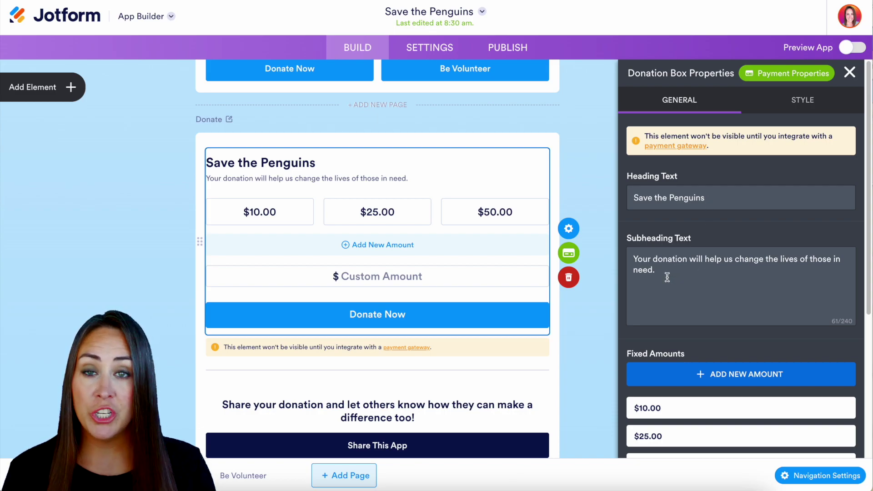
scroll(782, 278, down, 4)
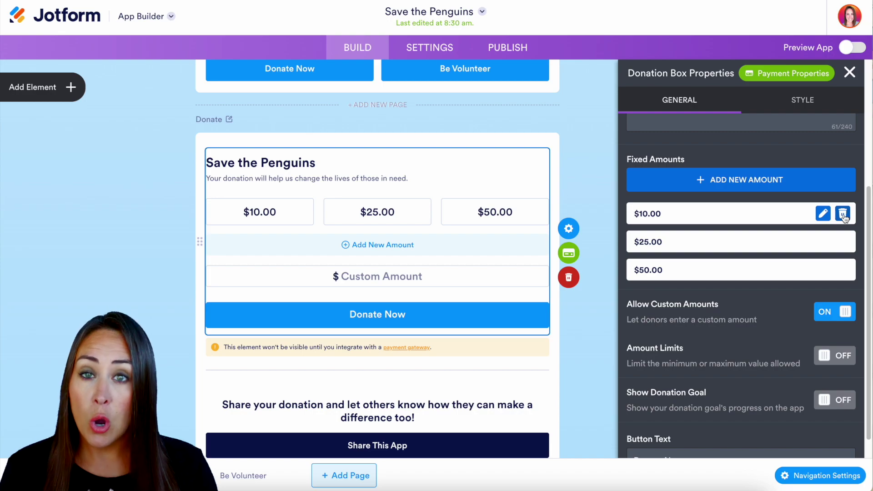
- Change the first fixed amount from $10.00 to $15.00 and disable custom amounts
click(823, 213)
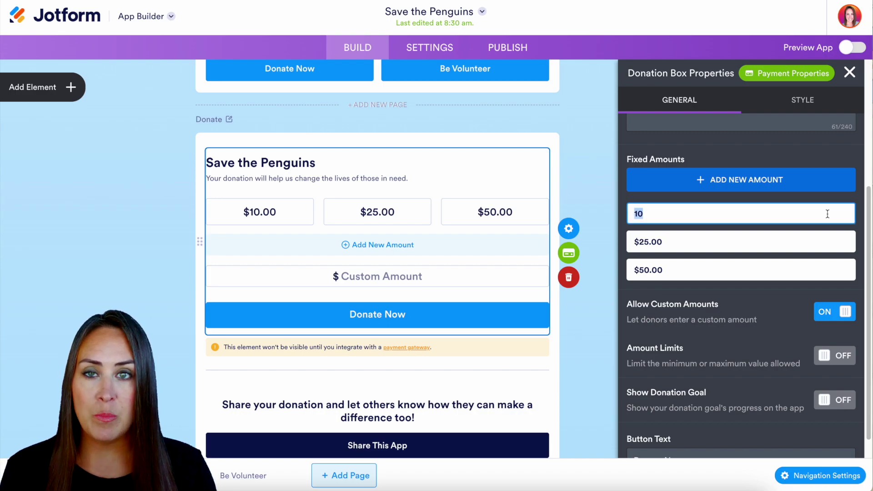
click(718, 214)
key(BackSpace)
text(5)
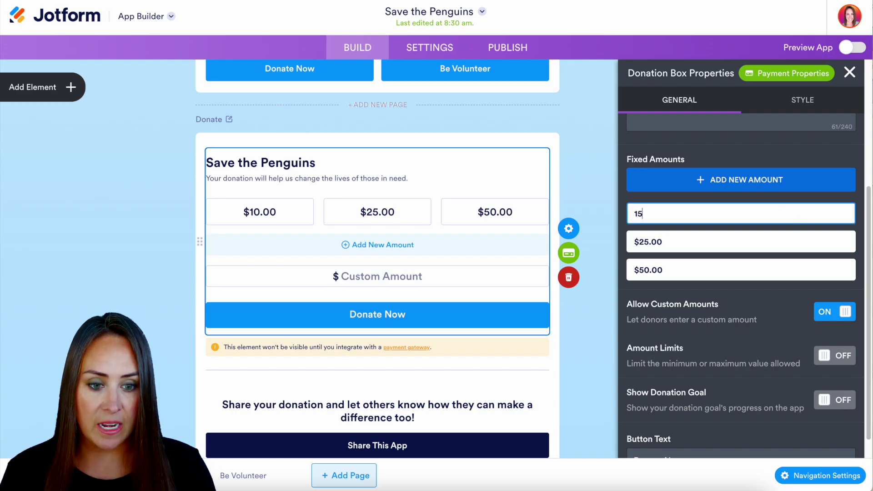
click(736, 285)
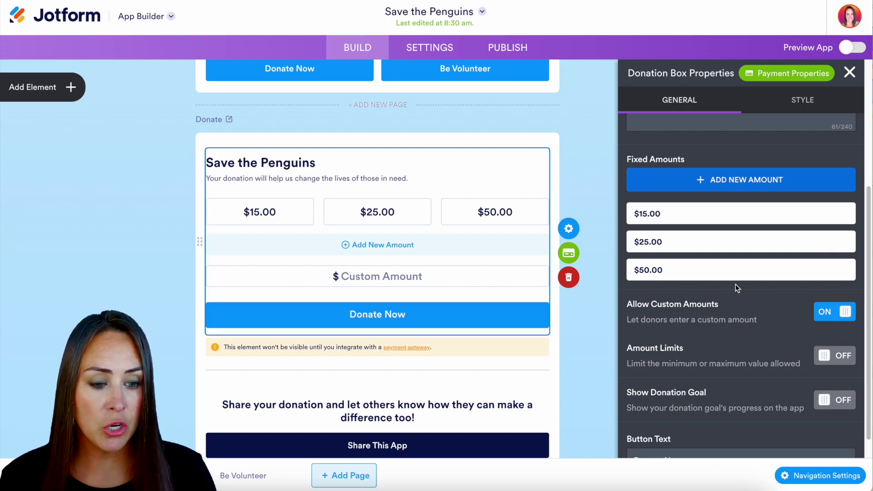
click(835, 311)
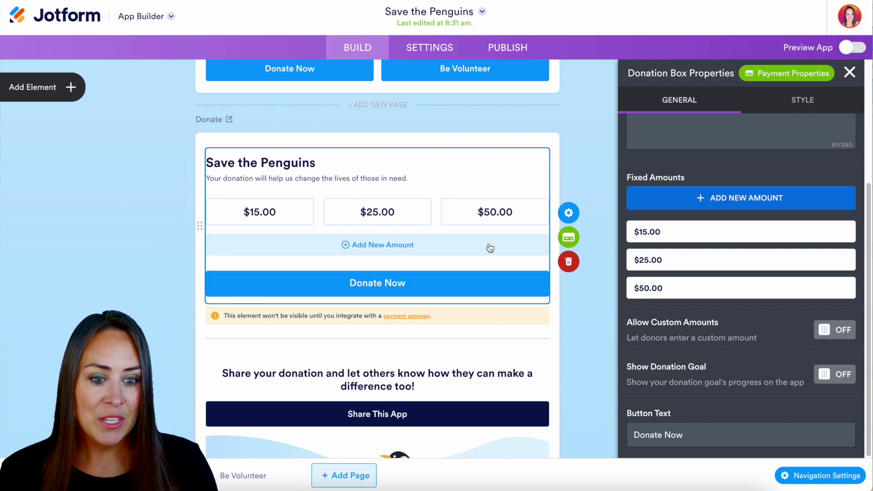
- Allow custom amounts with amount limits: minimum 5, maximum 500
click(837, 331)
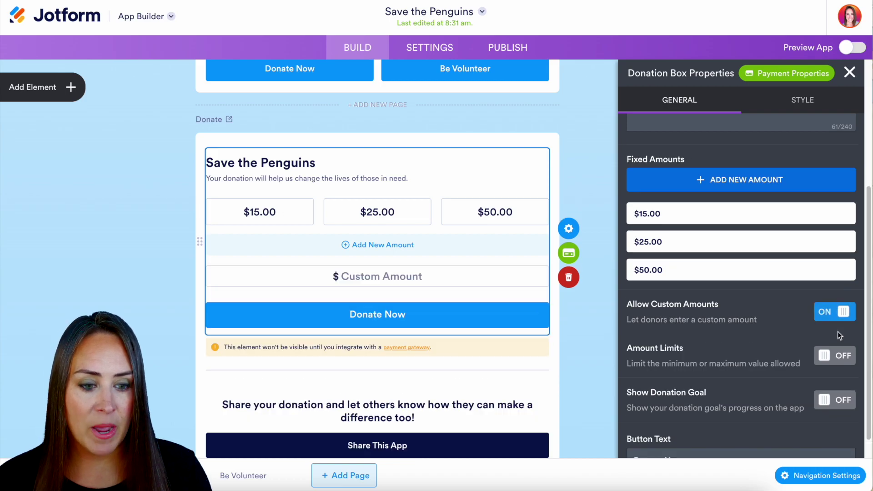
scroll(838, 331, down, 1)
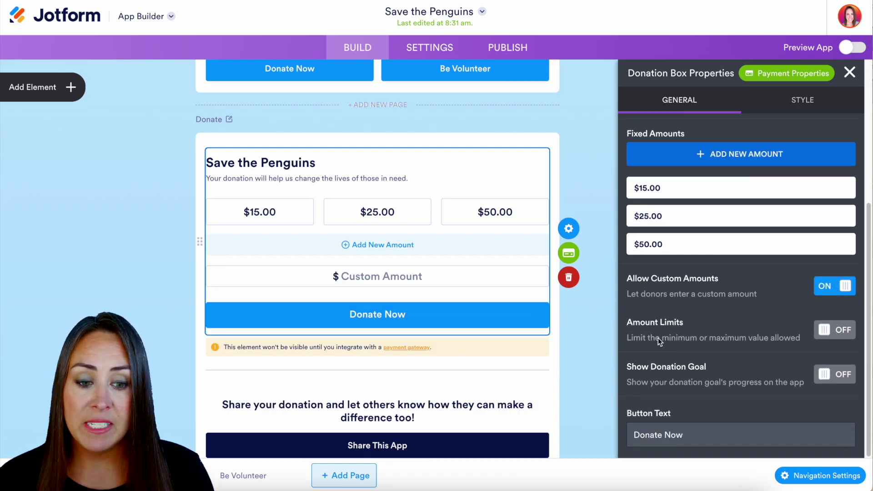
click(835, 330)
scroll(793, 320, down, 1)
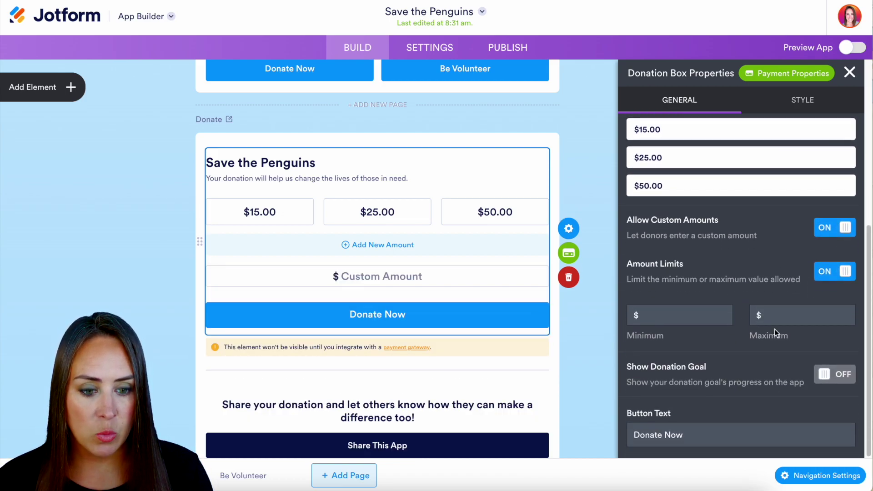
click(655, 318)
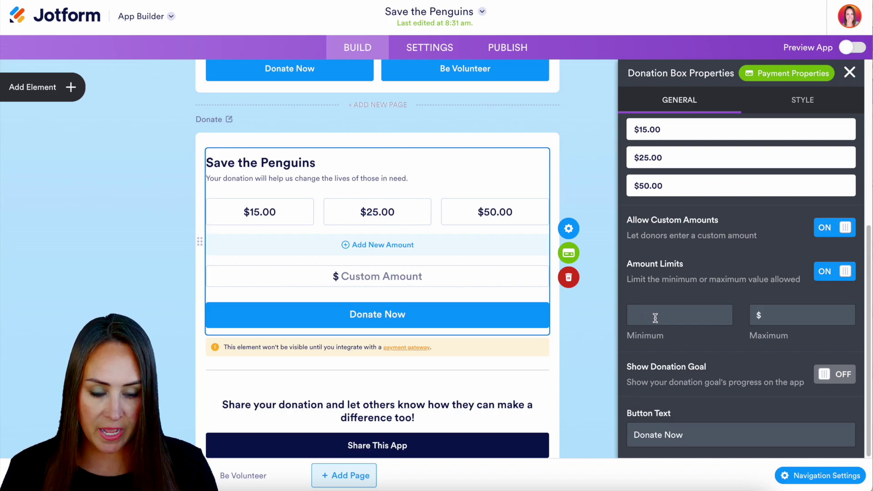
text(5)
click(805, 316)
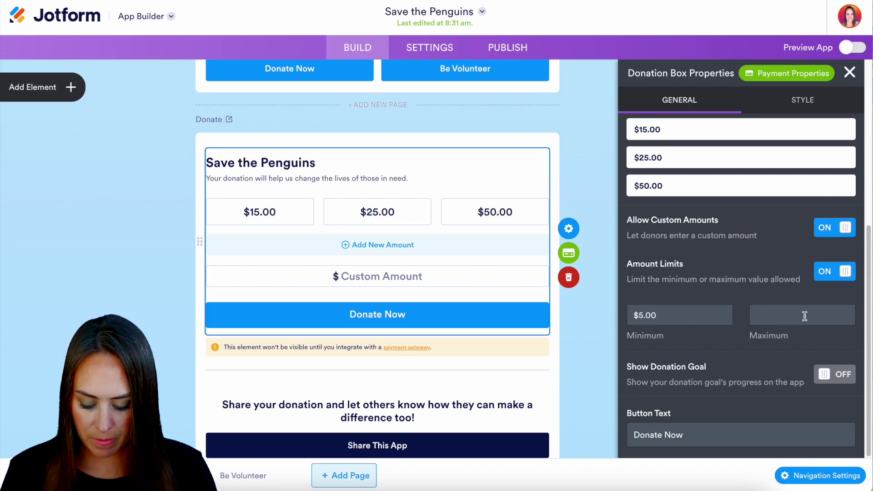
text(500)
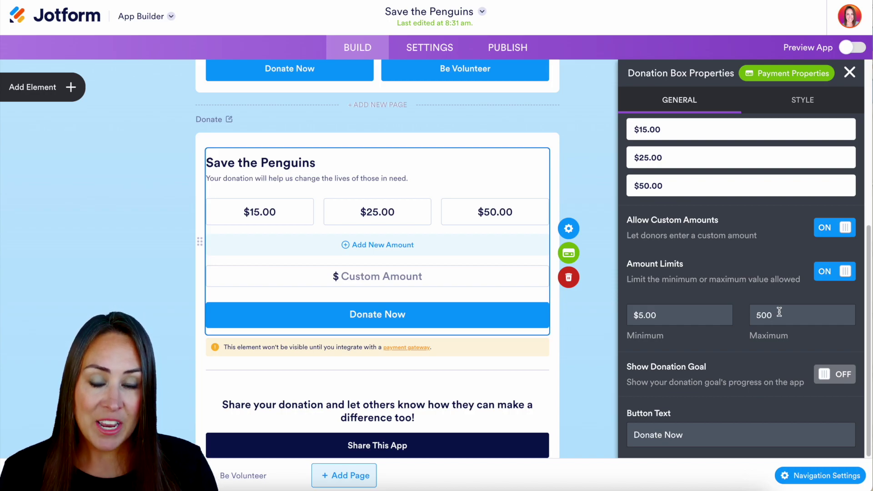
- Show a 5,000 donation goal and change the button text to 'Donate Now!'
click(835, 374)
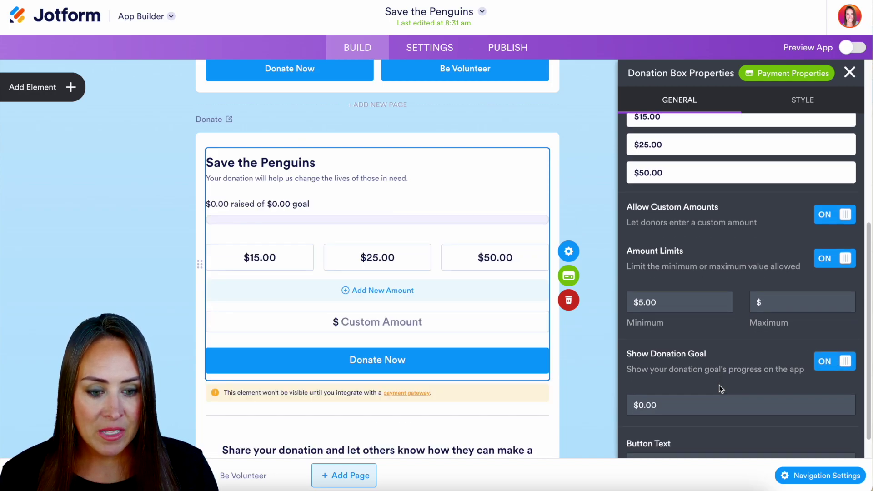
click(656, 379)
text(5)
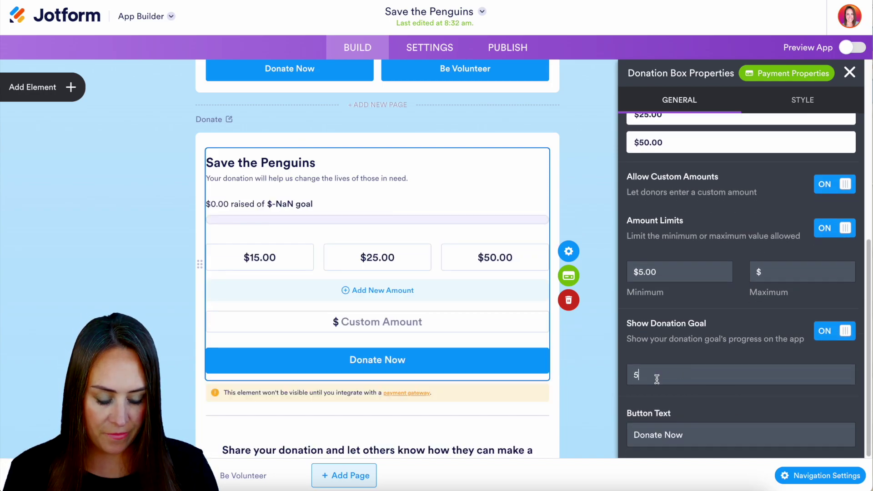
text(,000)
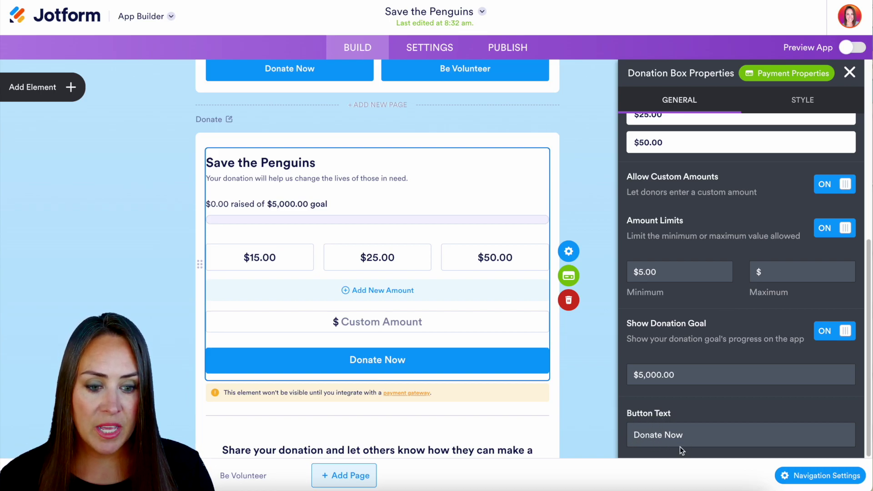
click(701, 436)
text(!)
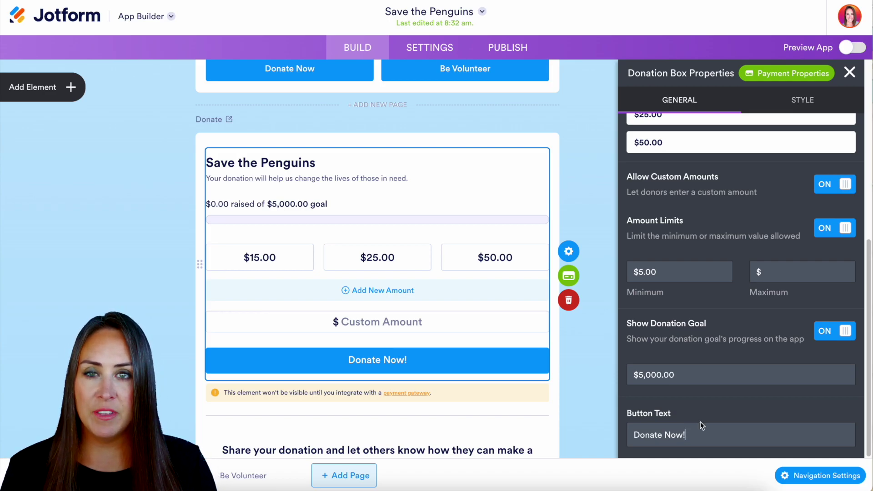
scroll(773, 271, up, 1)
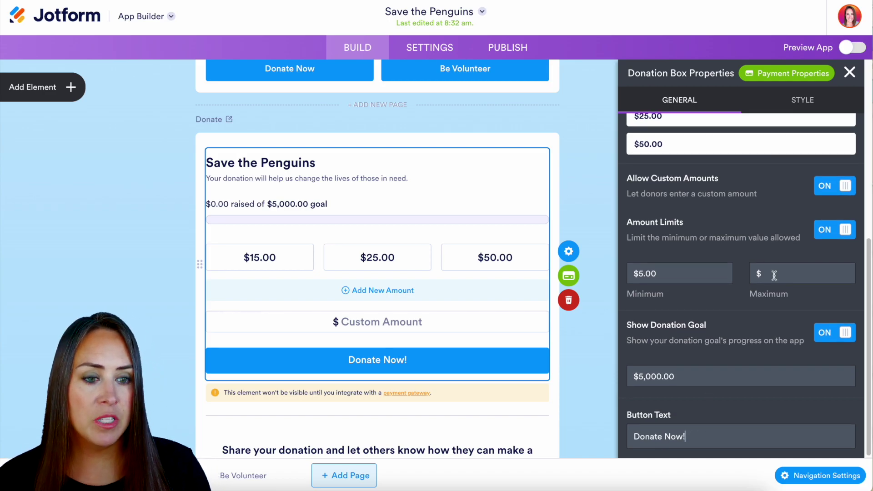
- Style the Donate Now! button green with rounded corners
click(802, 104)
click(742, 152)
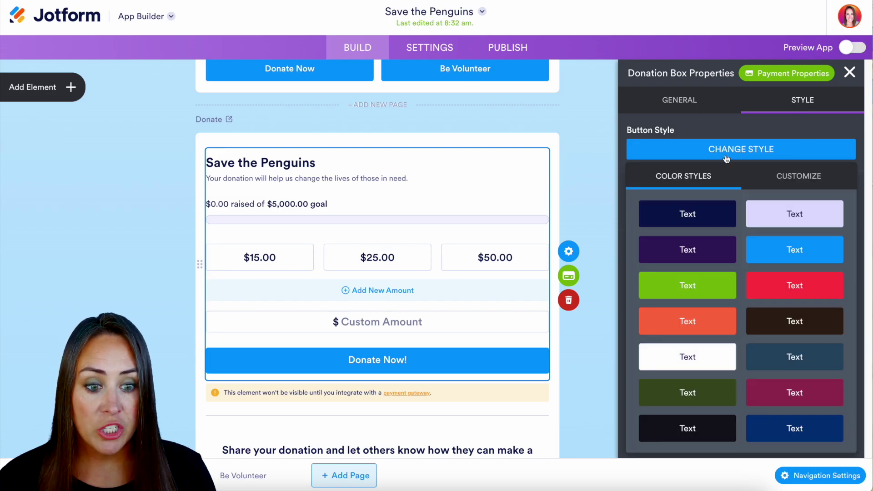
click(689, 287)
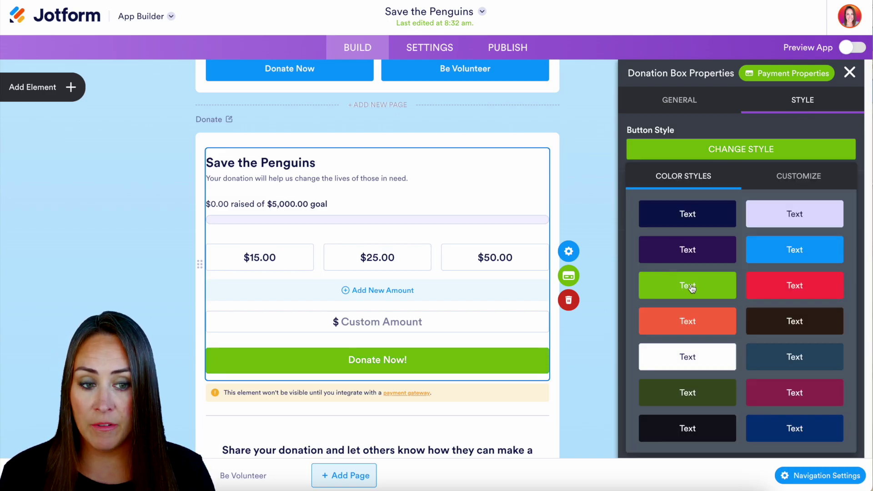
click(717, 149)
click(736, 208)
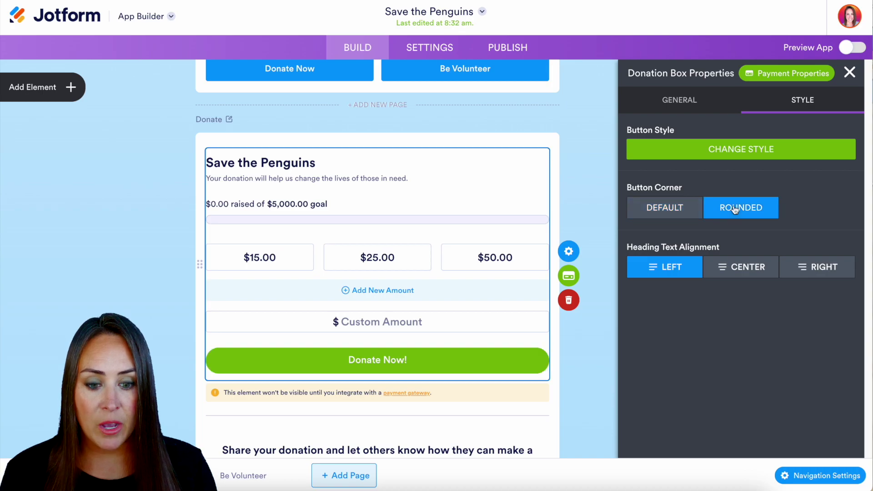
- Try center and right heading alignment, then set the heading back to left
click(754, 276)
click(828, 277)
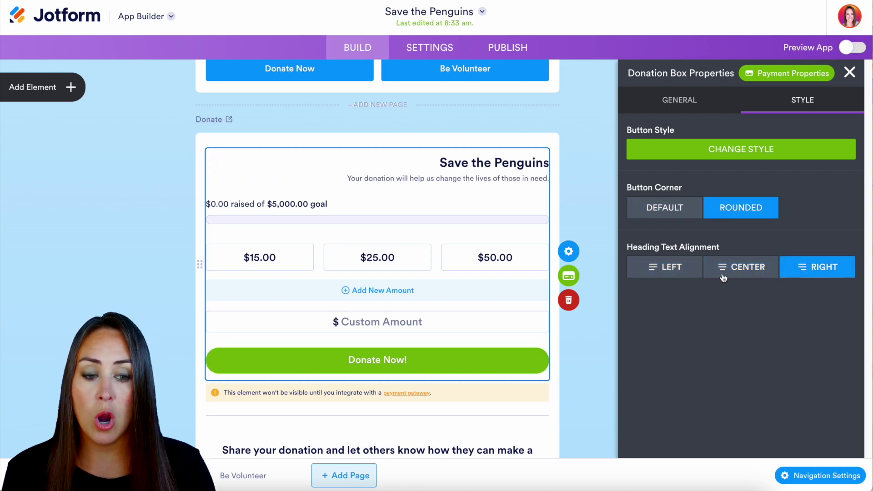
click(674, 272)
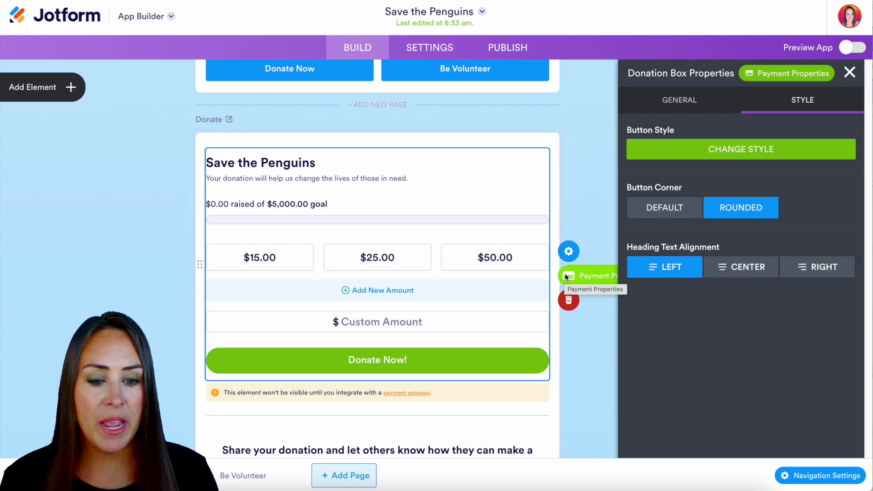
- Connect Stripe as the donation payment gateway in Test Mode with USD, and save
click(682, 101)
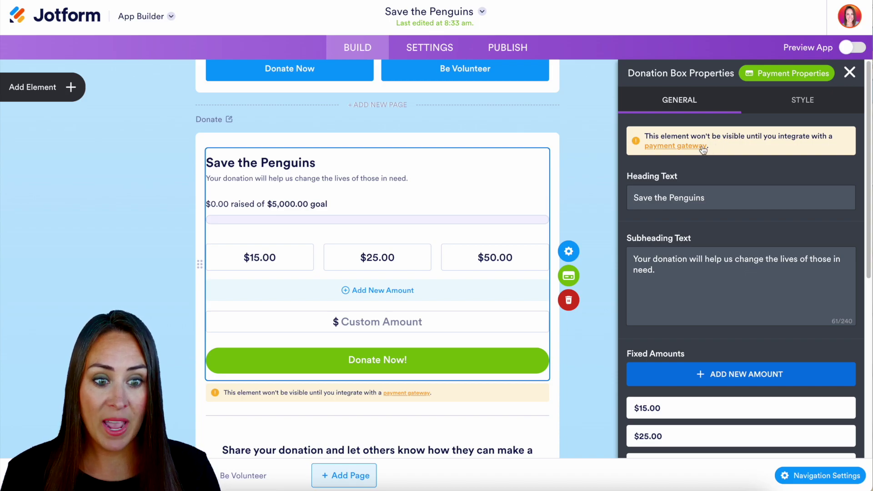
click(670, 147)
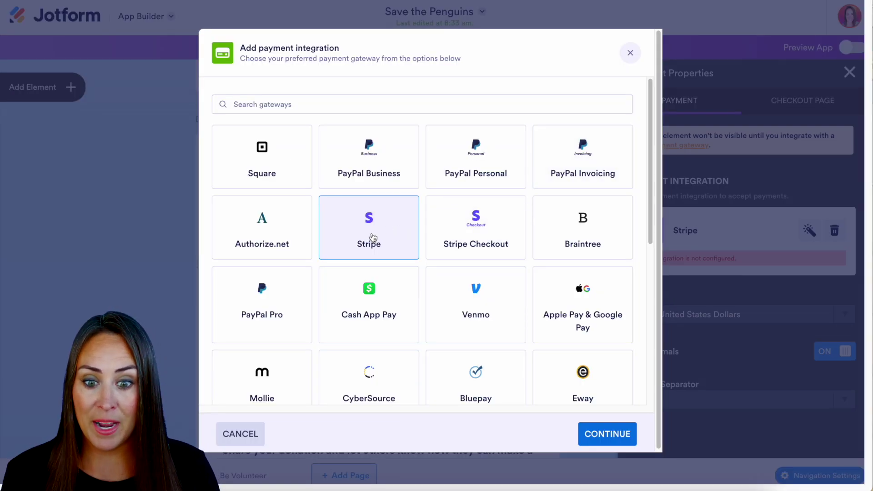
click(631, 435)
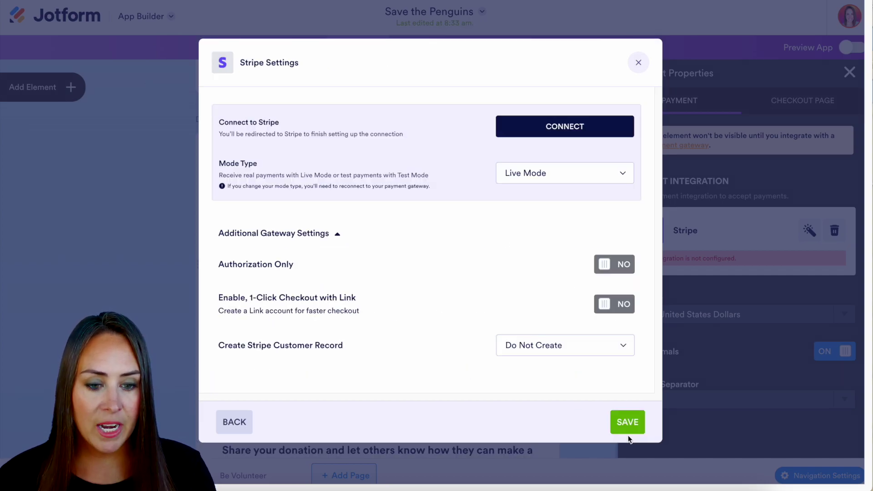
click(608, 170)
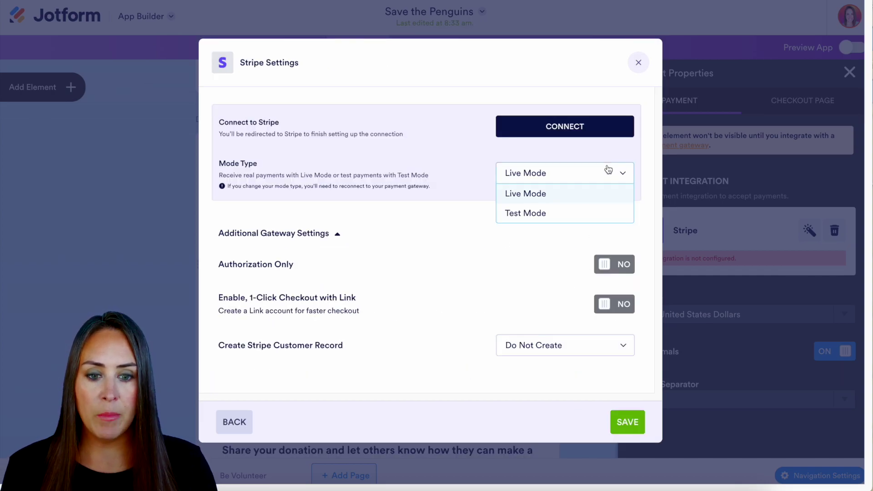
click(533, 216)
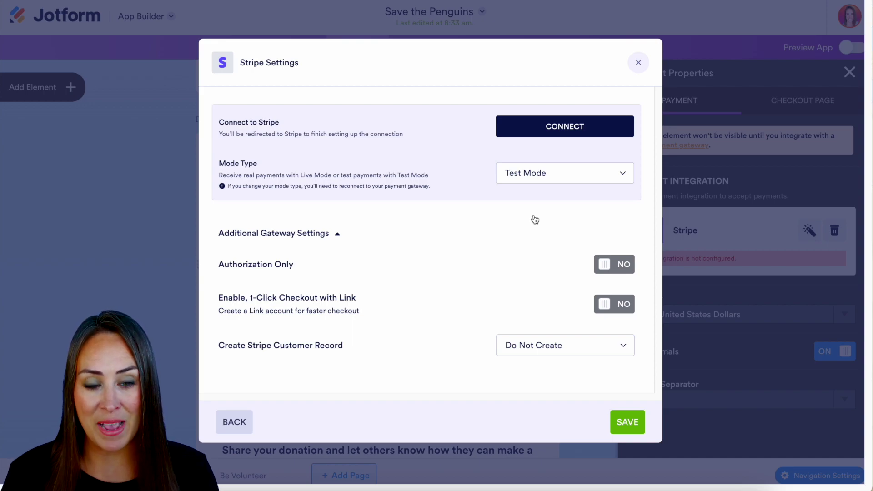
click(569, 133)
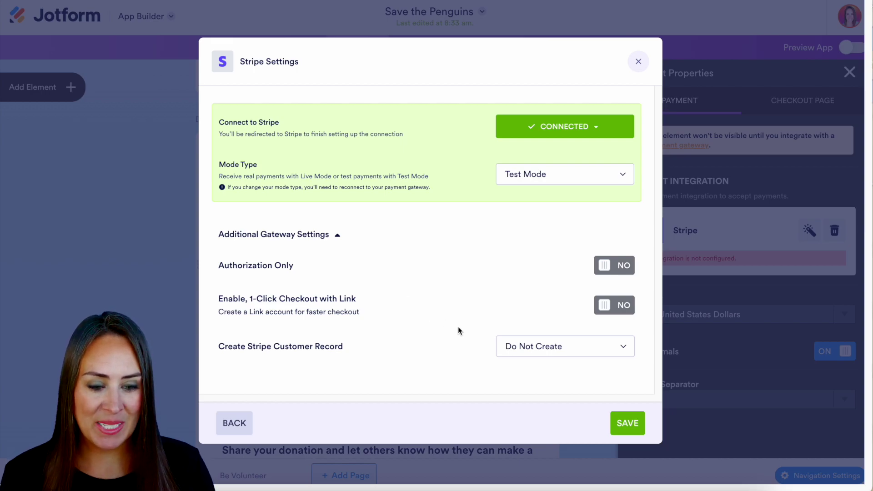
click(624, 422)
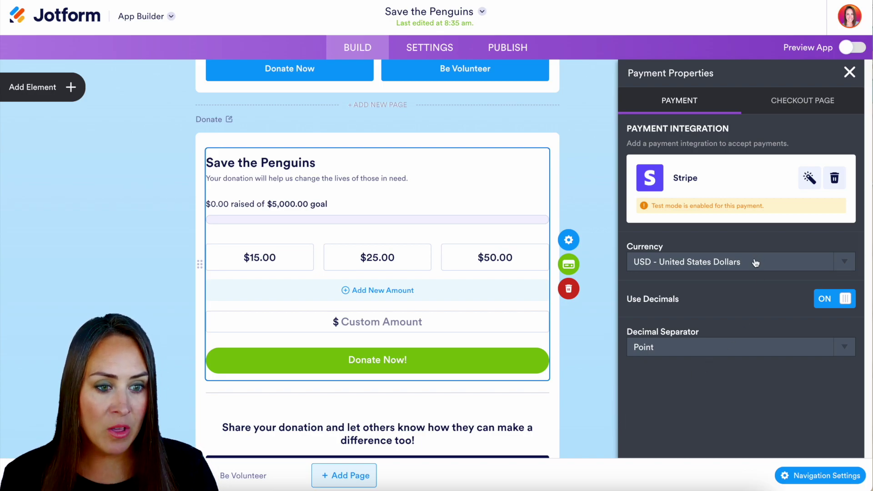
- Open the checkout settings and start customizing the contact information page
click(806, 104)
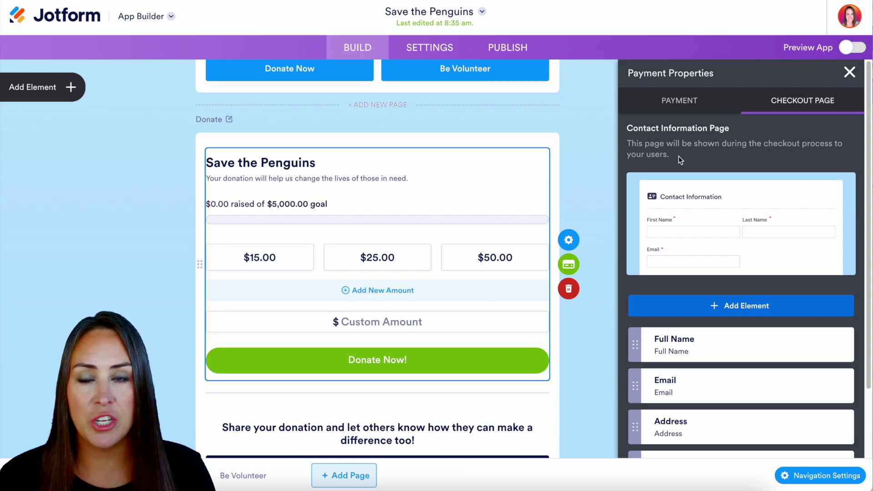
mouse_move(746, 229)
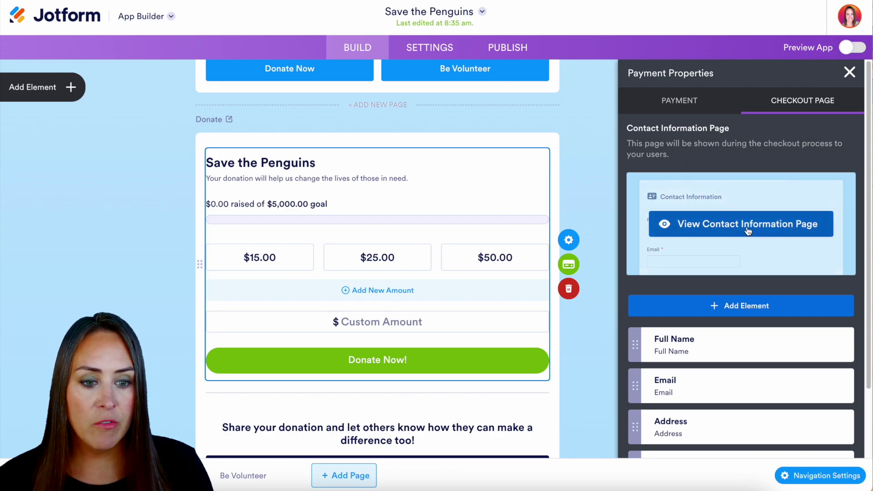
click(748, 231)
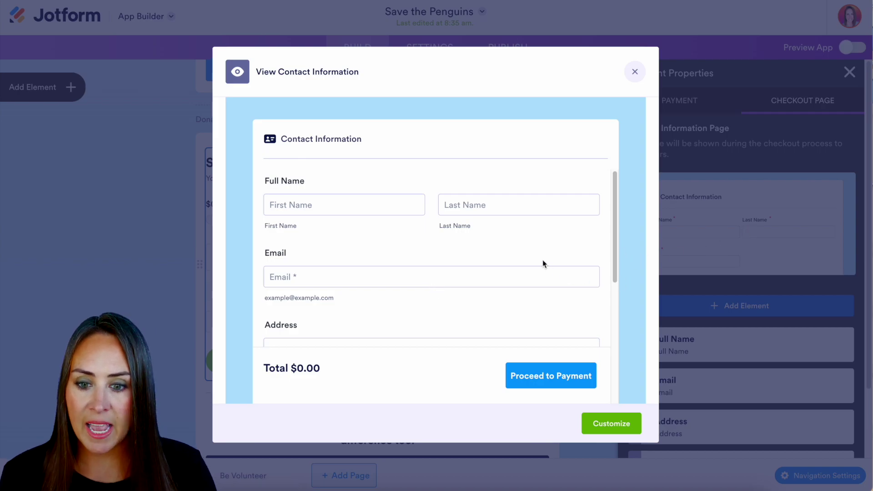
scroll(544, 260, down, 5)
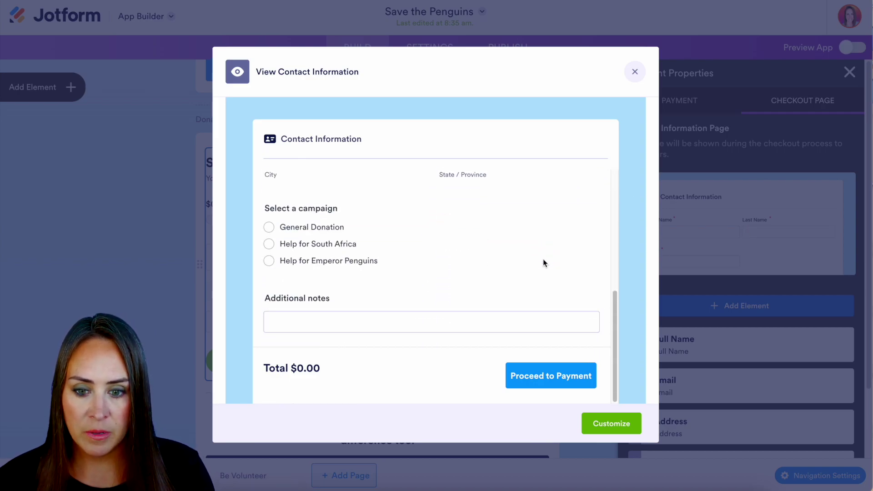
click(633, 423)
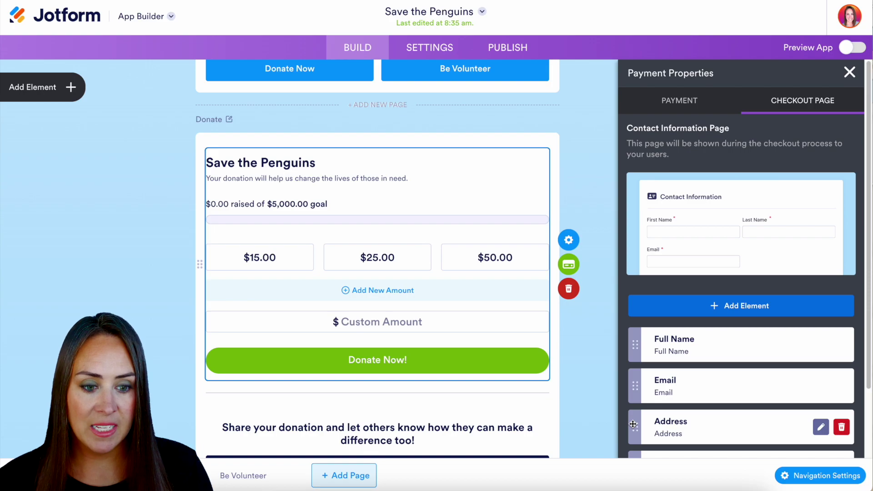
scroll(740, 361, down, 2)
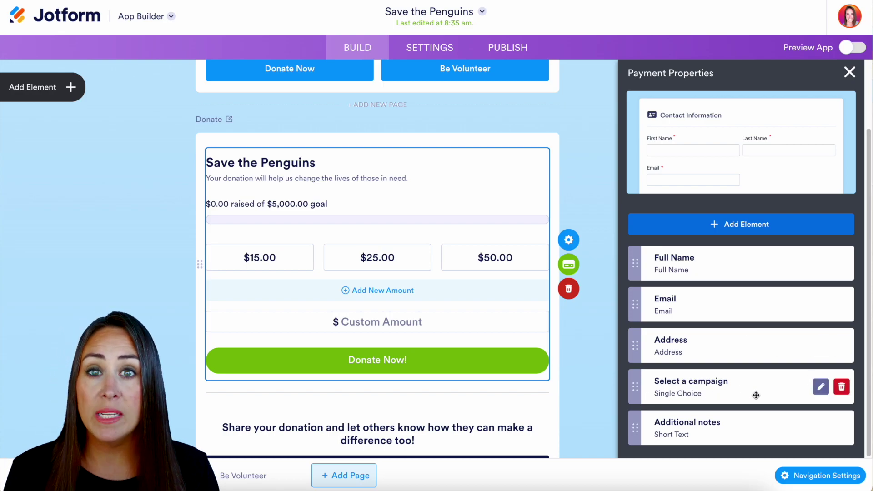
- Edit the Select a campaign options, save, and close the payment properties
click(821, 389)
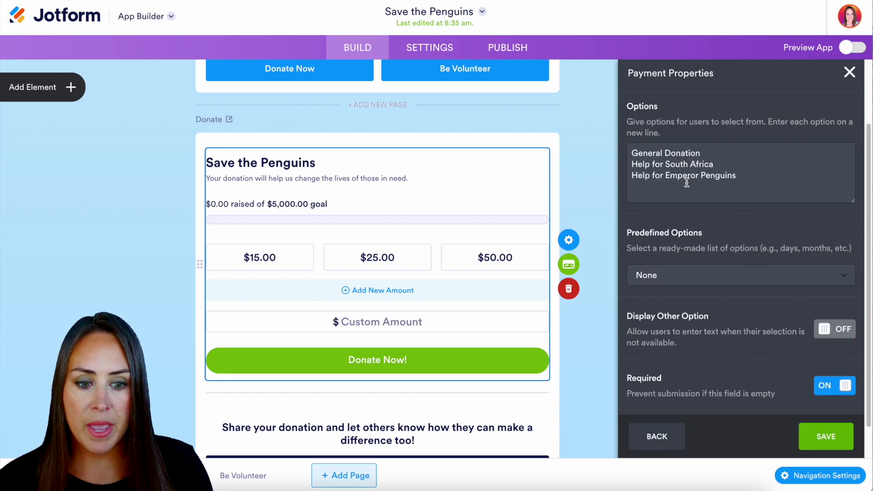
click(821, 437)
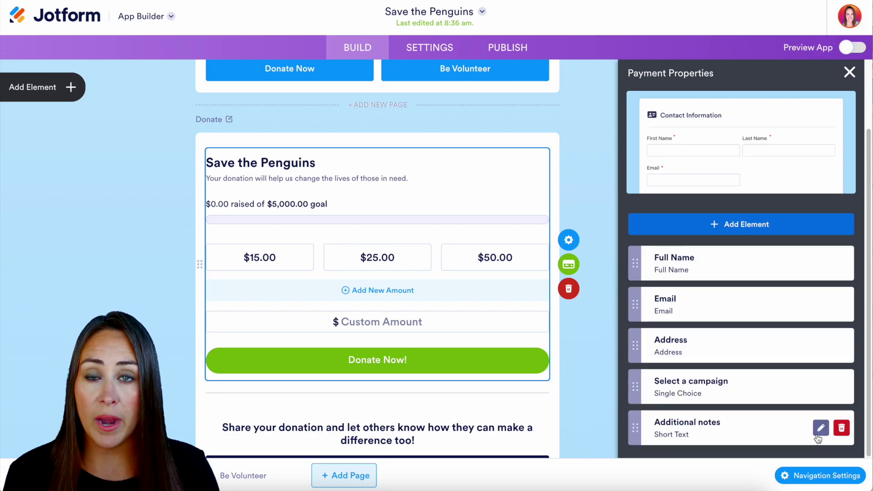
click(758, 230)
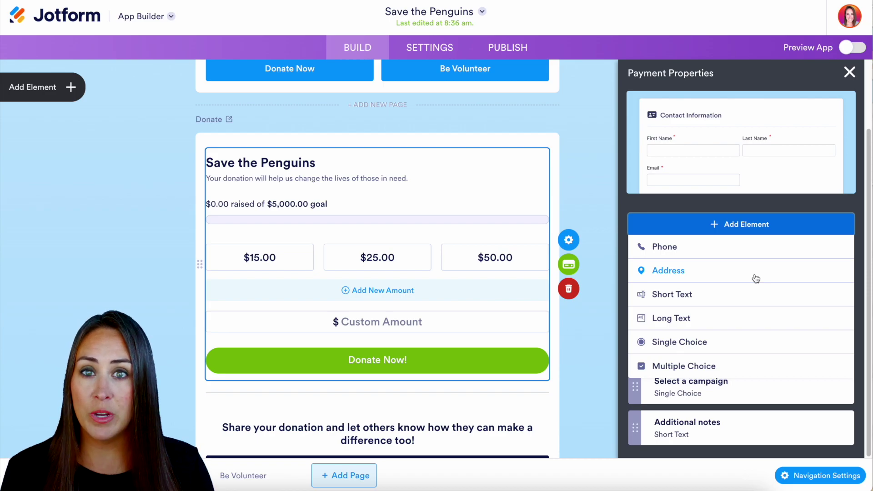
click(757, 224)
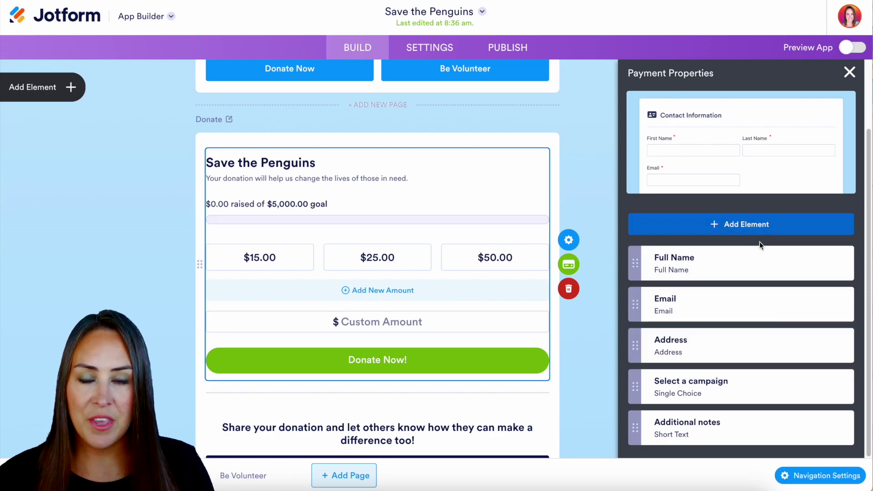
click(849, 72)
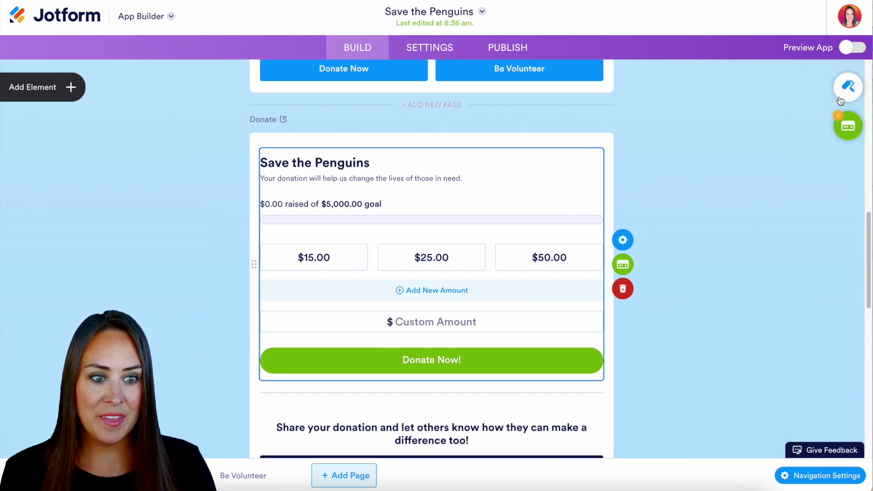
- In the app preview, enter a $500 custom donation and submit it with Donate Now!
click(853, 50)
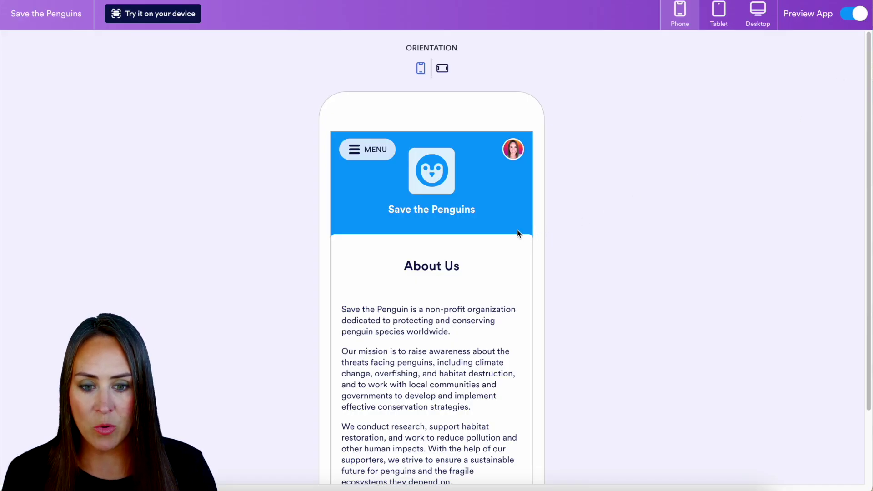
scroll(506, 226, down, 8)
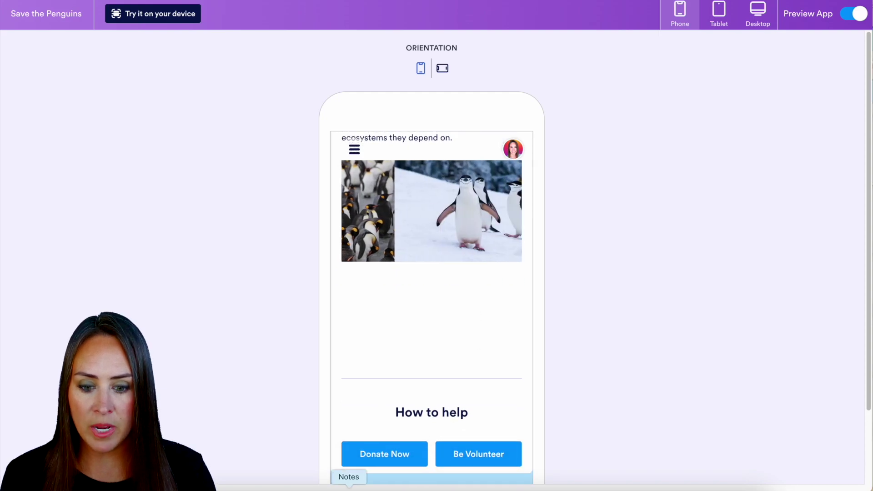
click(384, 457)
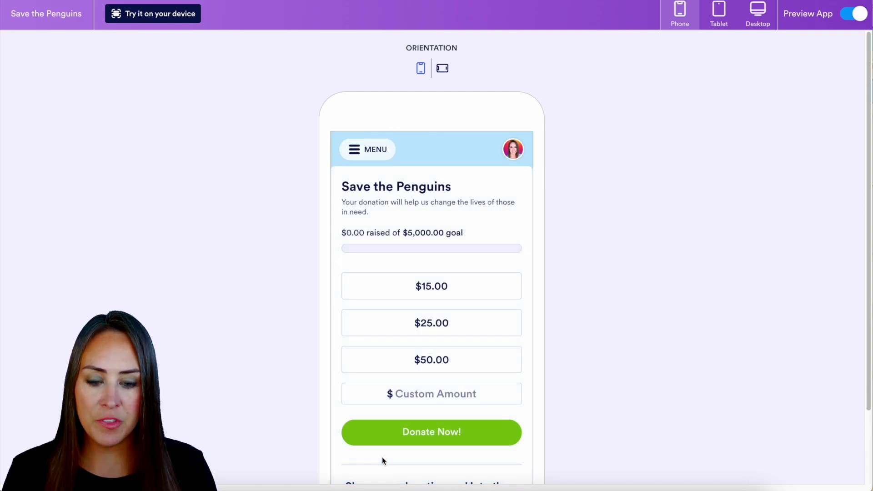
scroll(437, 392, down, 1)
click(435, 346)
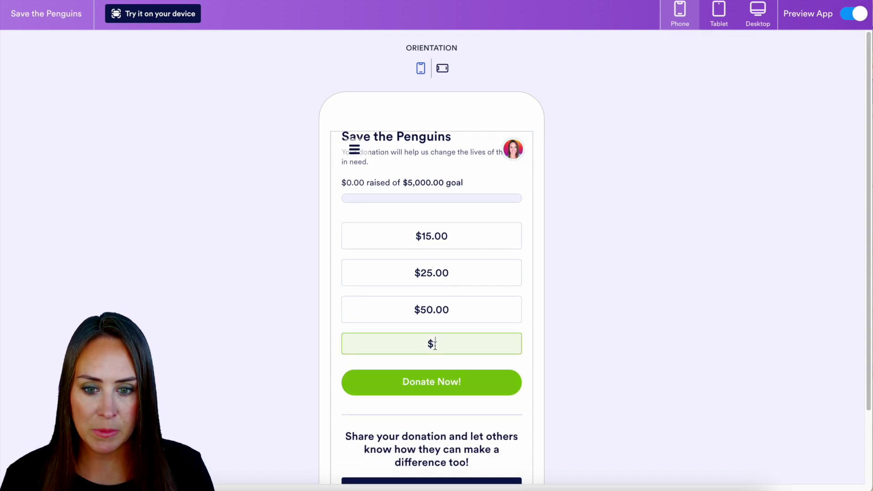
text(500)
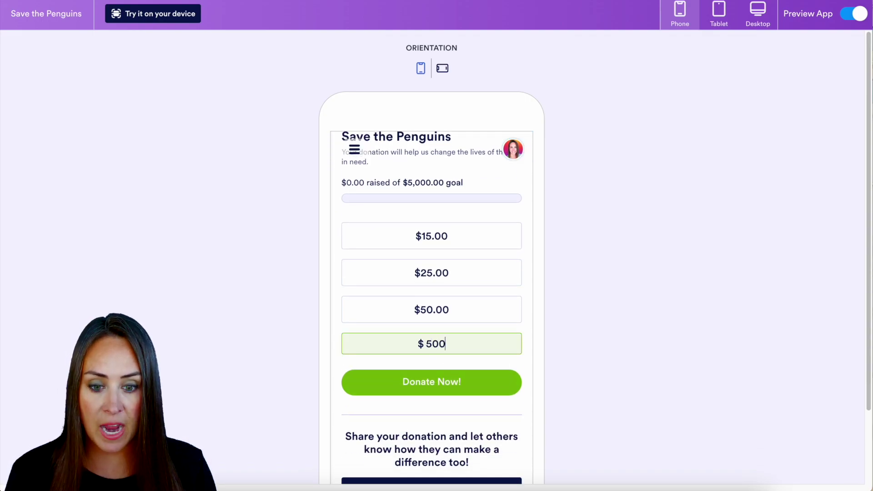
click(462, 382)
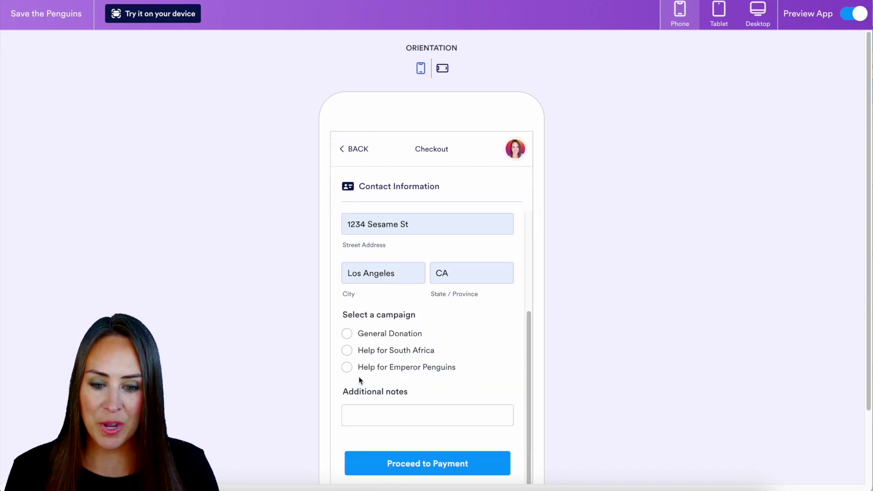
- Choose the Help for Emperor Penguins campaign and pay with the test card
click(347, 368)
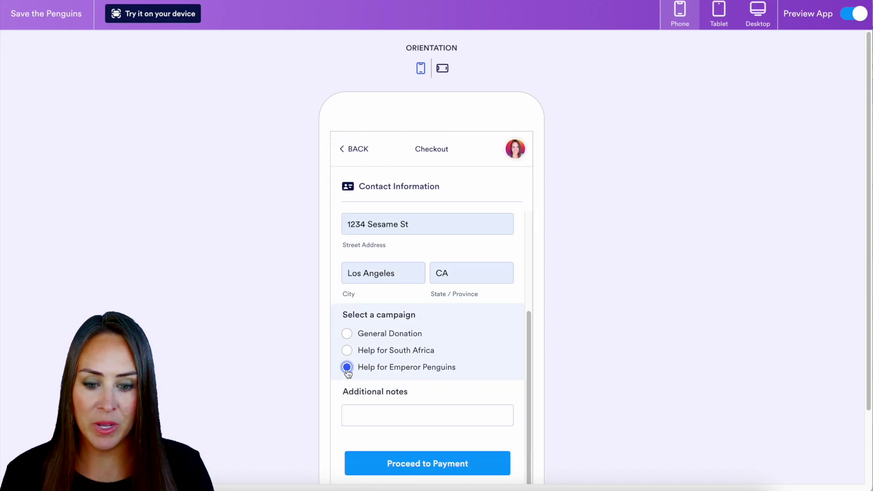
click(458, 470)
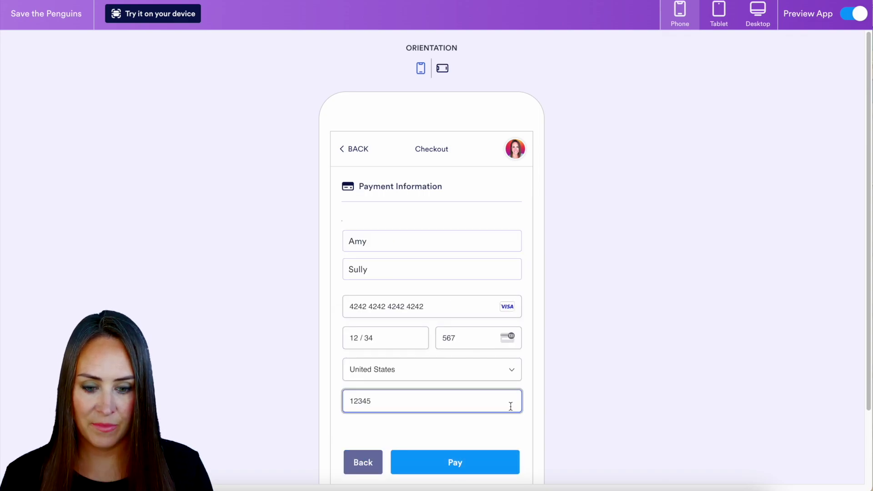
click(456, 473)
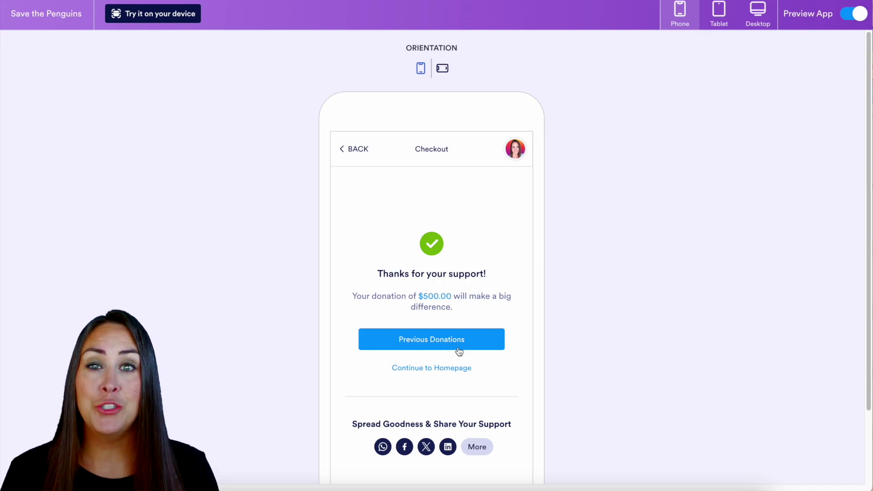
- Go back to see $500.00 raised toward the $5,000.00 goal, then turn the preview off
scroll(475, 394, down, 1)
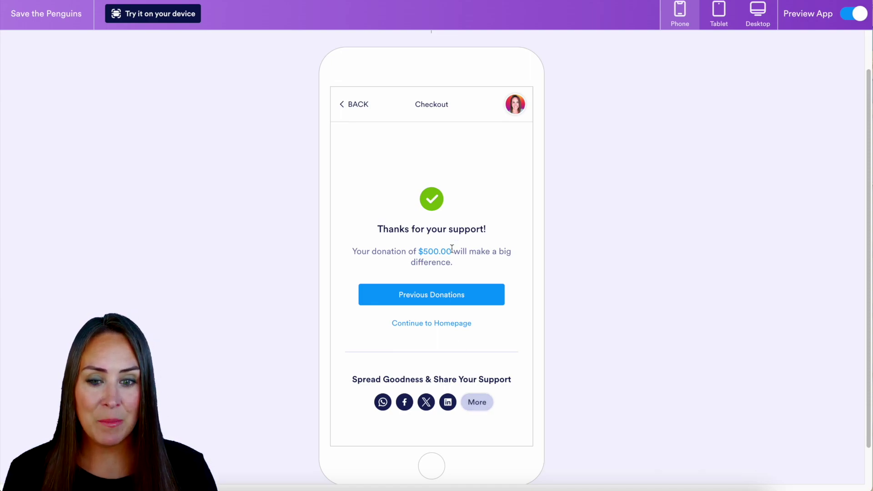
click(358, 104)
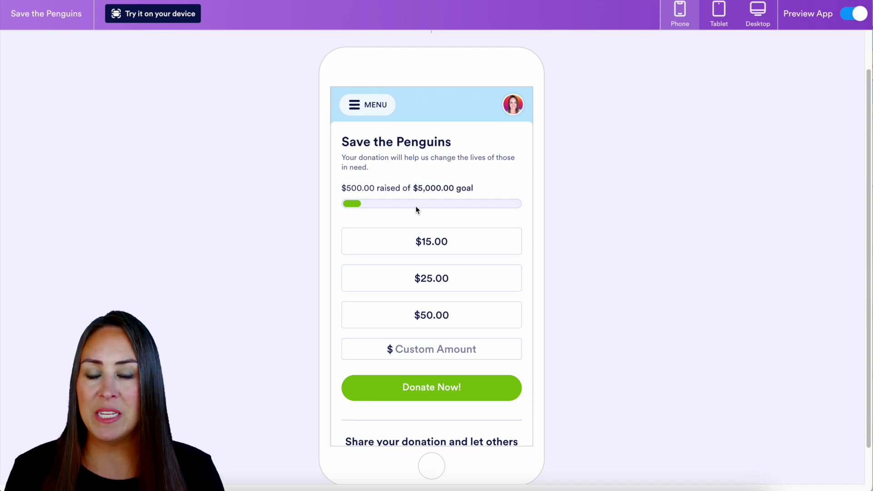
click(855, 18)
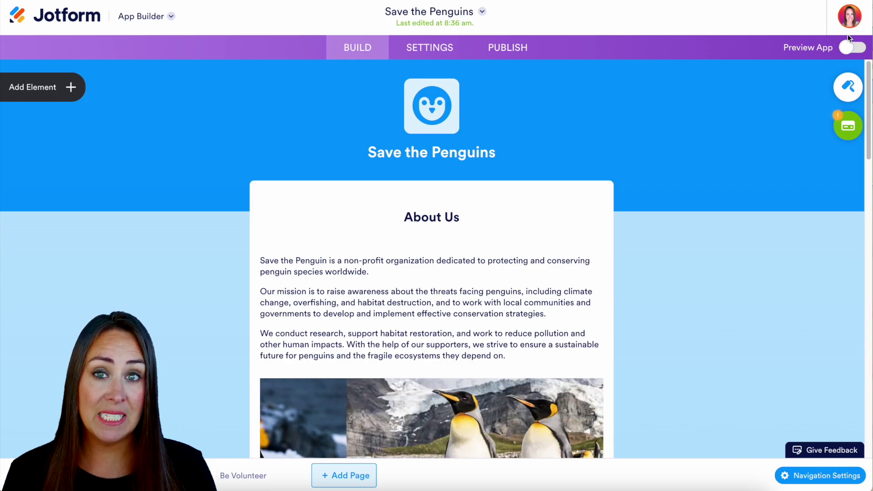
- Switch to Jotform Tables and find the 500.00 USD Help for Emperor Penguins entry in Donations
click(155, 20)
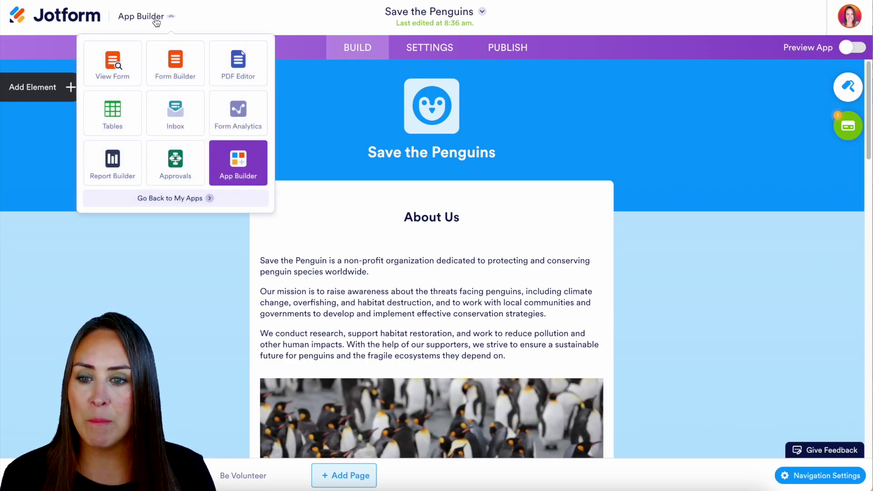
click(111, 127)
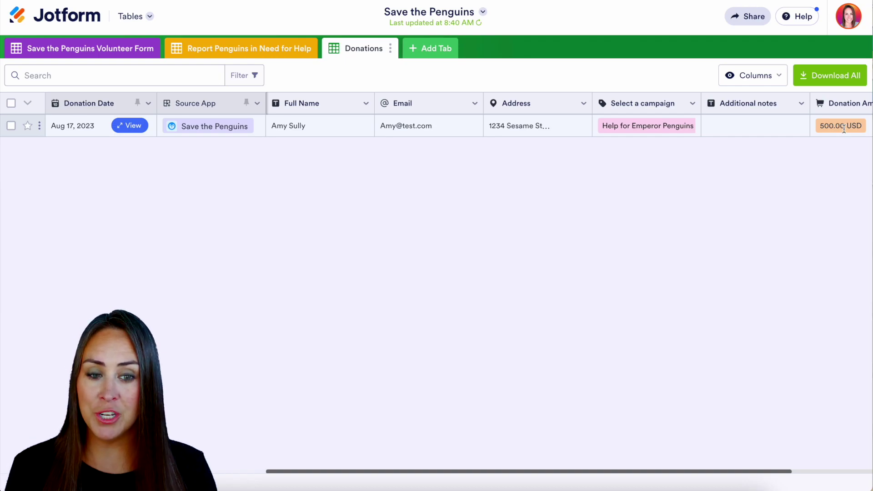
scroll(670, 136, right, 4)
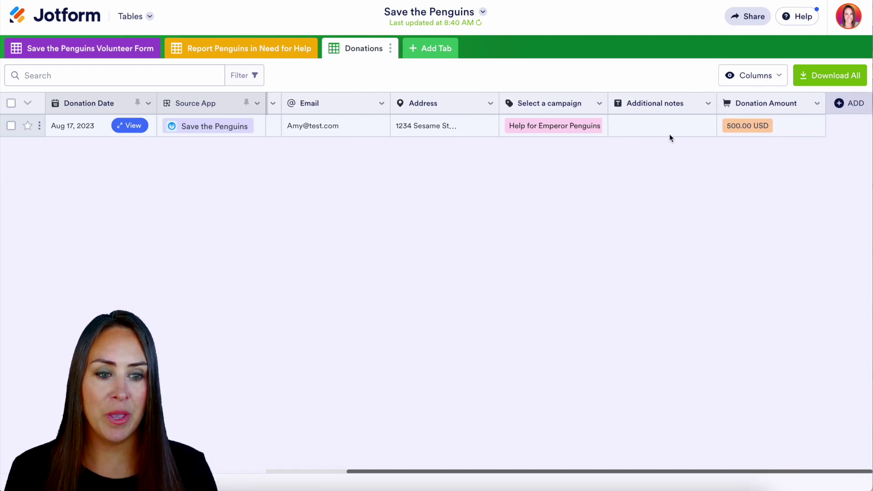